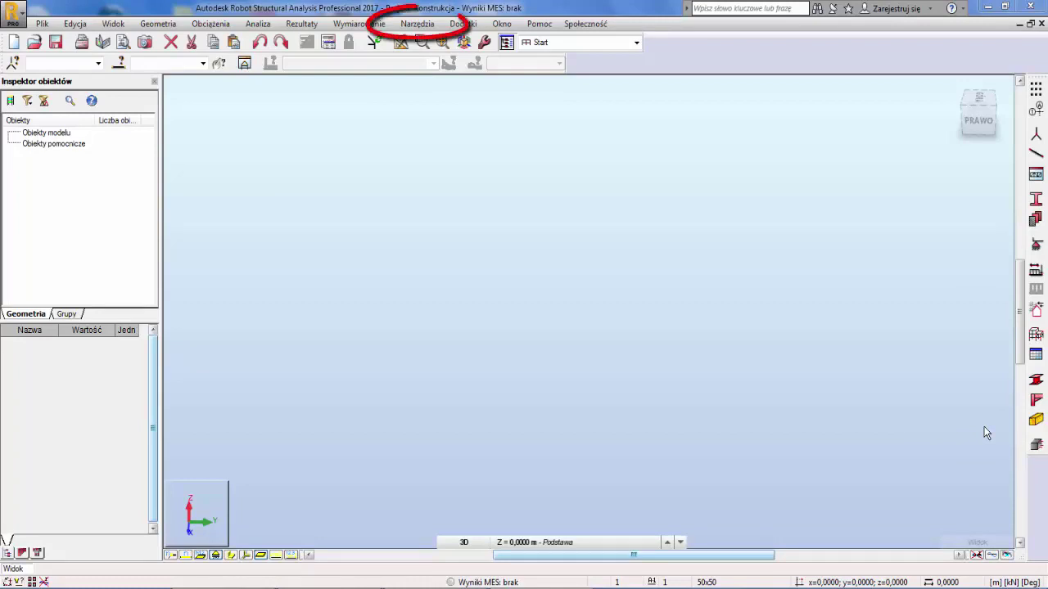
# Open the program preferences and review the language settings and the general parameters, including the recently used structures count.
pyautogui.click(419, 25)
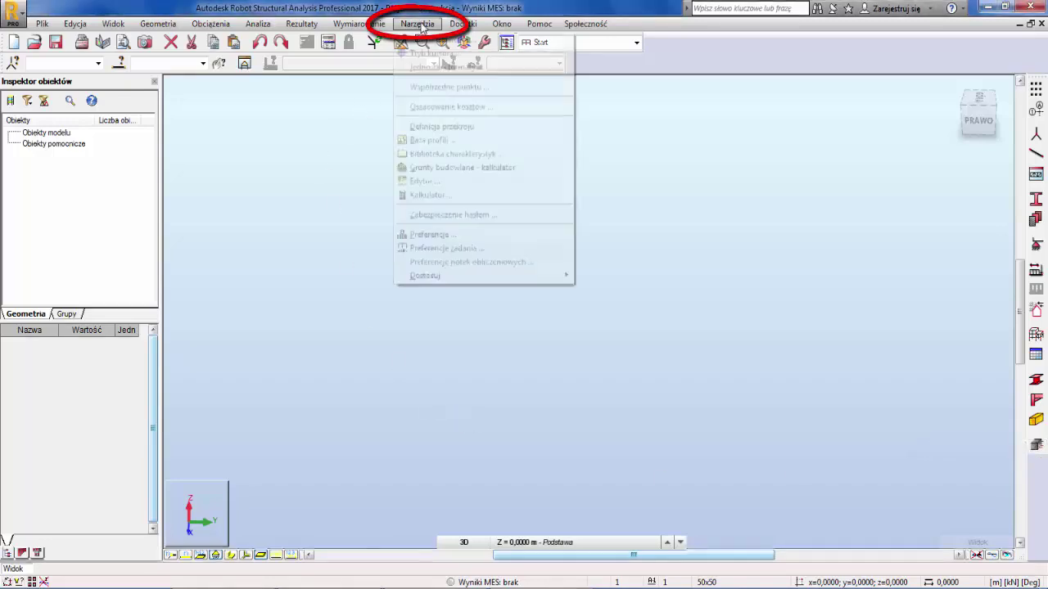
pyautogui.click(488, 237)
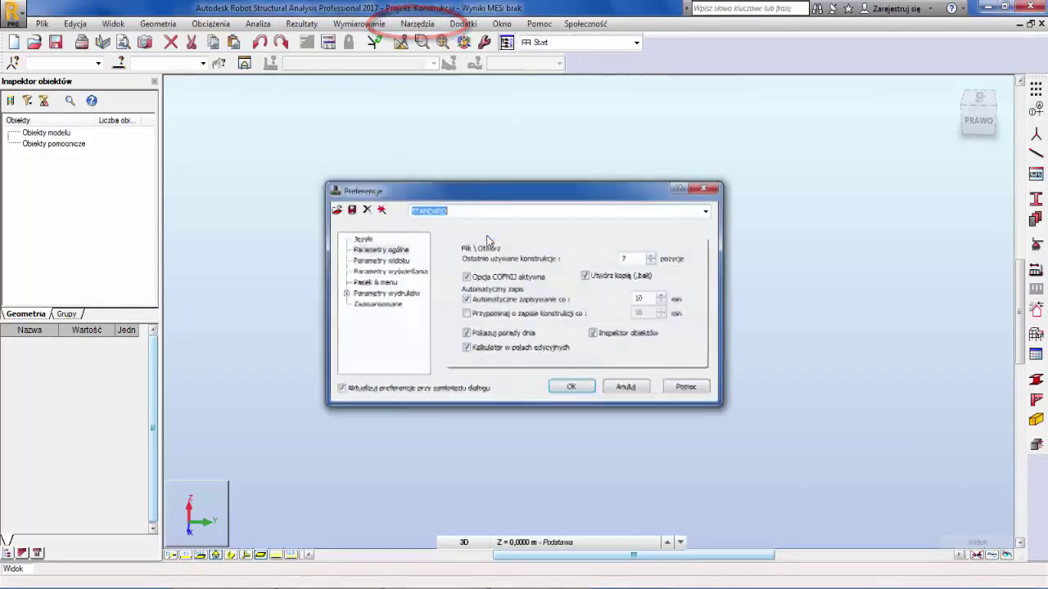
pyautogui.click(361, 240)
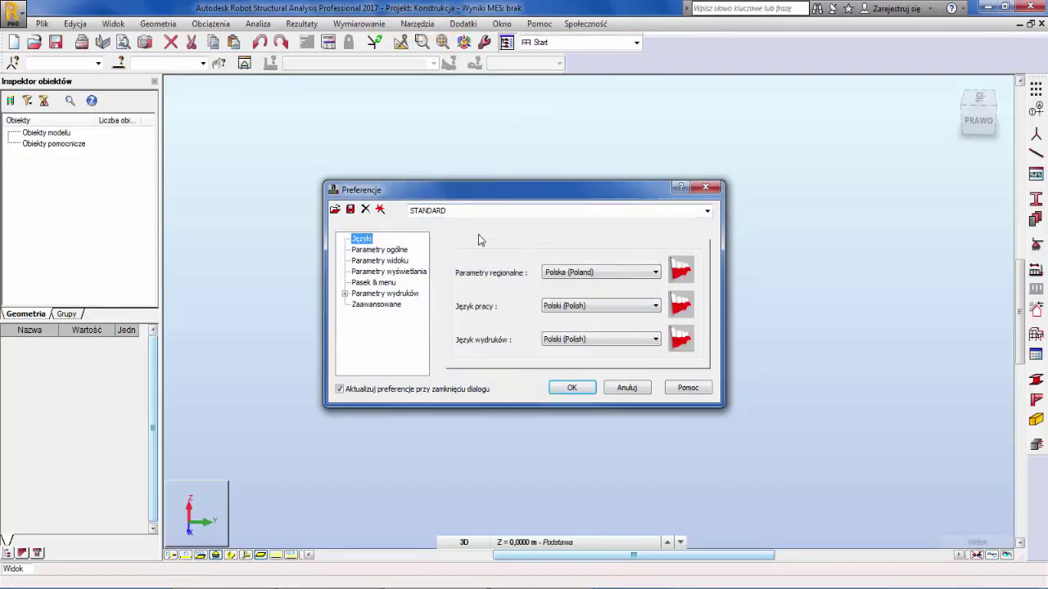
pyautogui.click(404, 251)
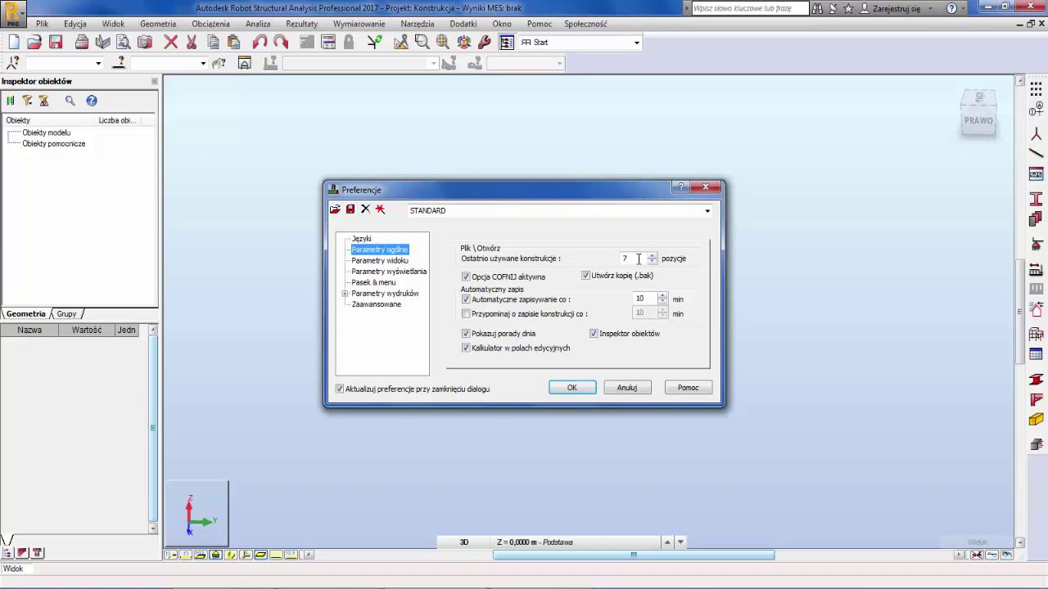
pyautogui.click(636, 254)
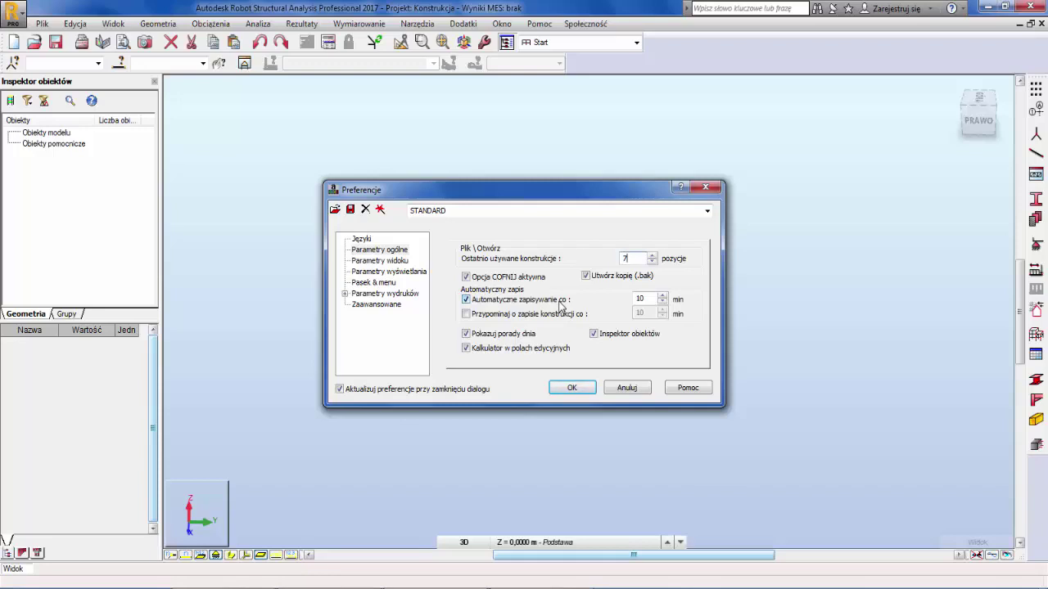
# Toggle the automatic saving and save reminder options in the general parameters, returning each to its original state.
pyautogui.click(466, 299)
pyautogui.click(466, 300)
pyautogui.click(469, 315)
pyautogui.click(471, 317)
# Review the view parameters and try the JAZZ MEETING display scheme before restoring the LIGHT scheme.
pyautogui.click(407, 262)
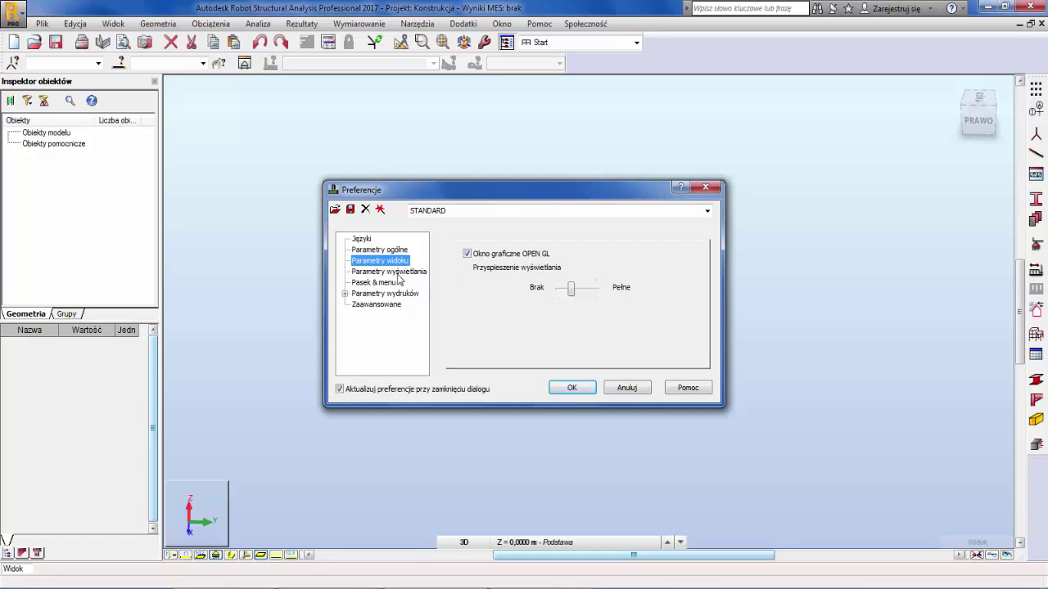
pyautogui.click(392, 272)
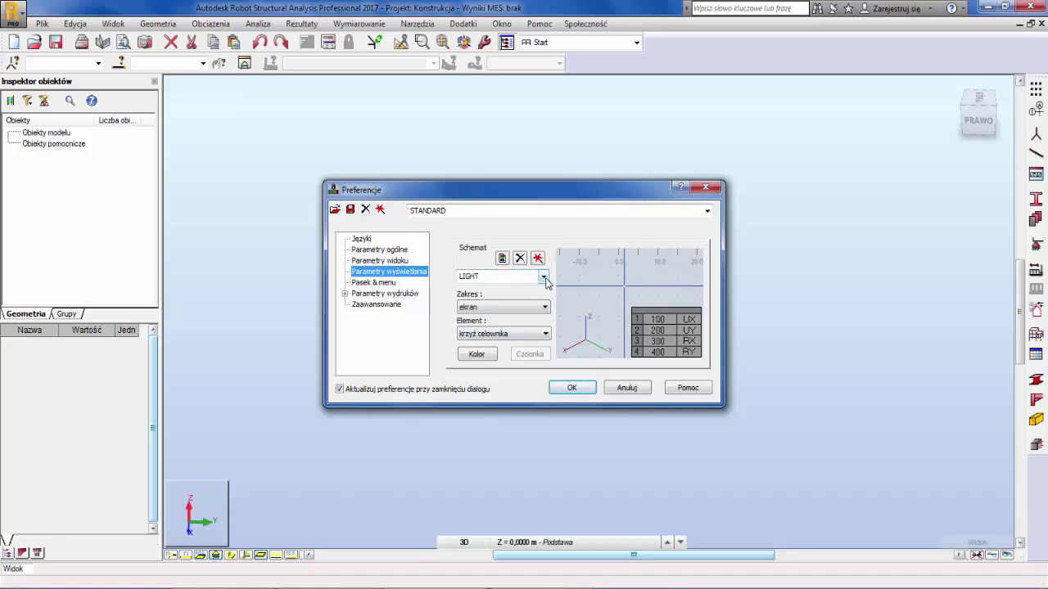
pyautogui.click(542, 278)
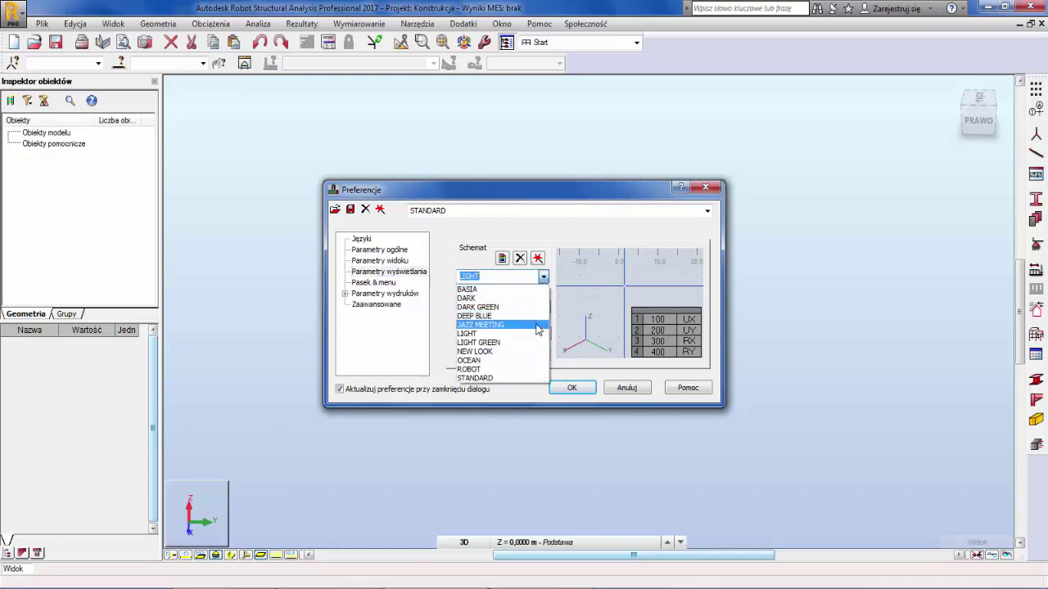
pyautogui.click(537, 326)
pyautogui.click(542, 277)
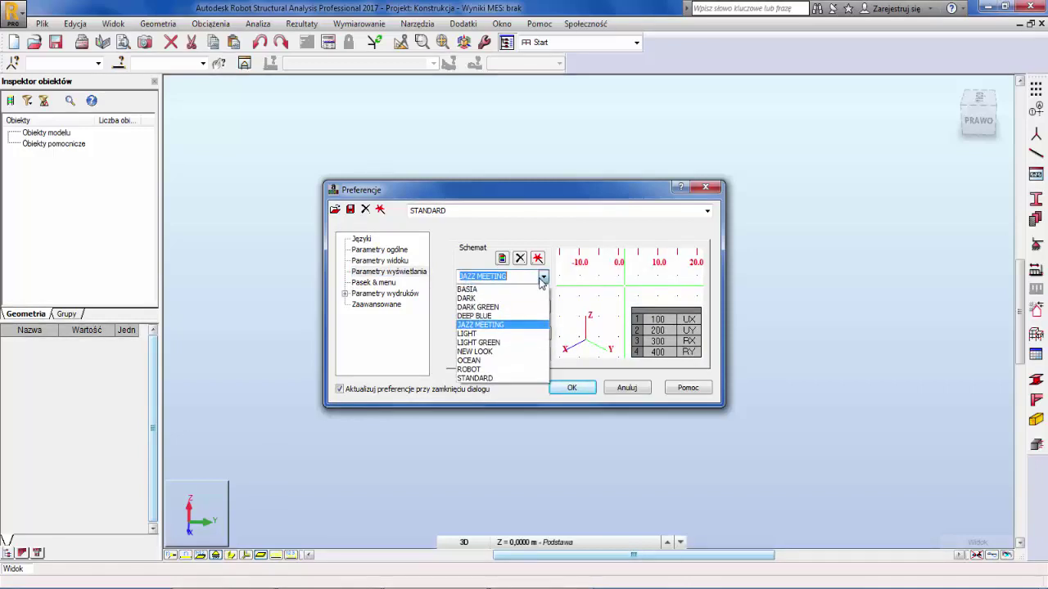
pyautogui.click(532, 334)
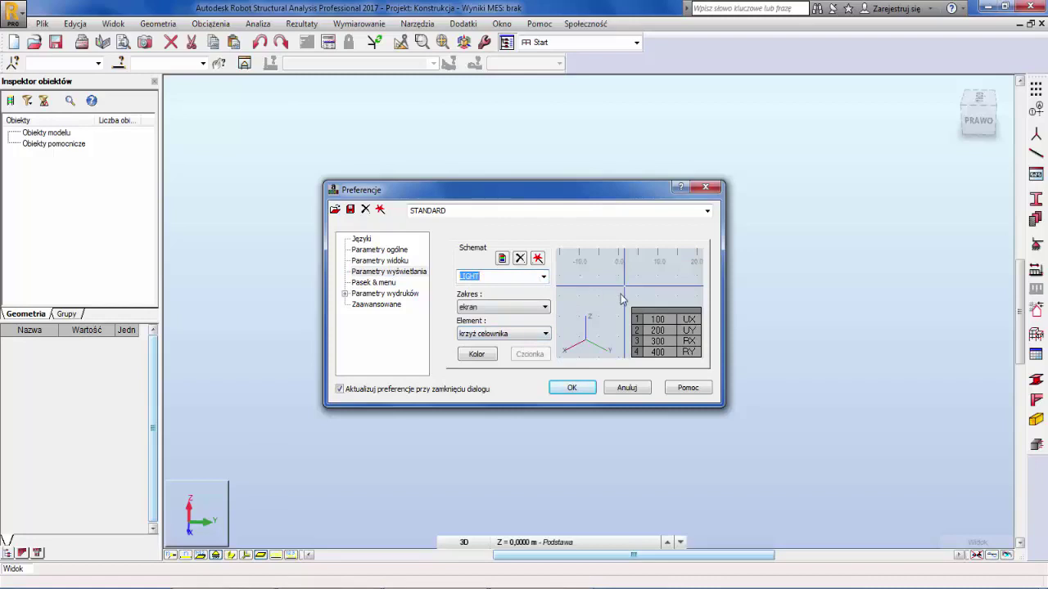
# Preview the elements display range, return to the ekran range, and inspect the crosshair colour palette without choosing a colour.
pyautogui.click(524, 307)
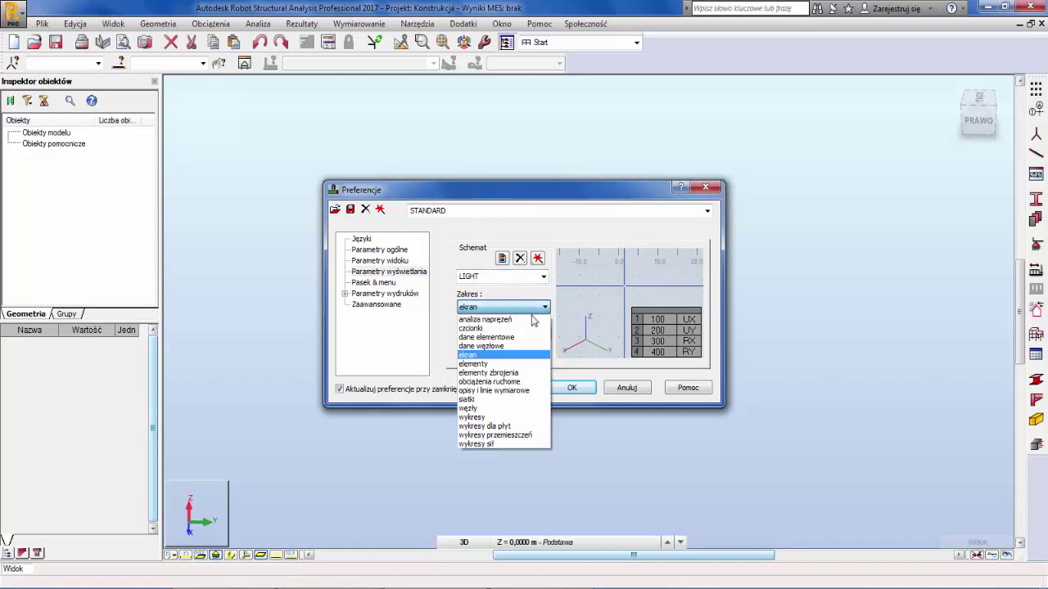
pyautogui.click(541, 363)
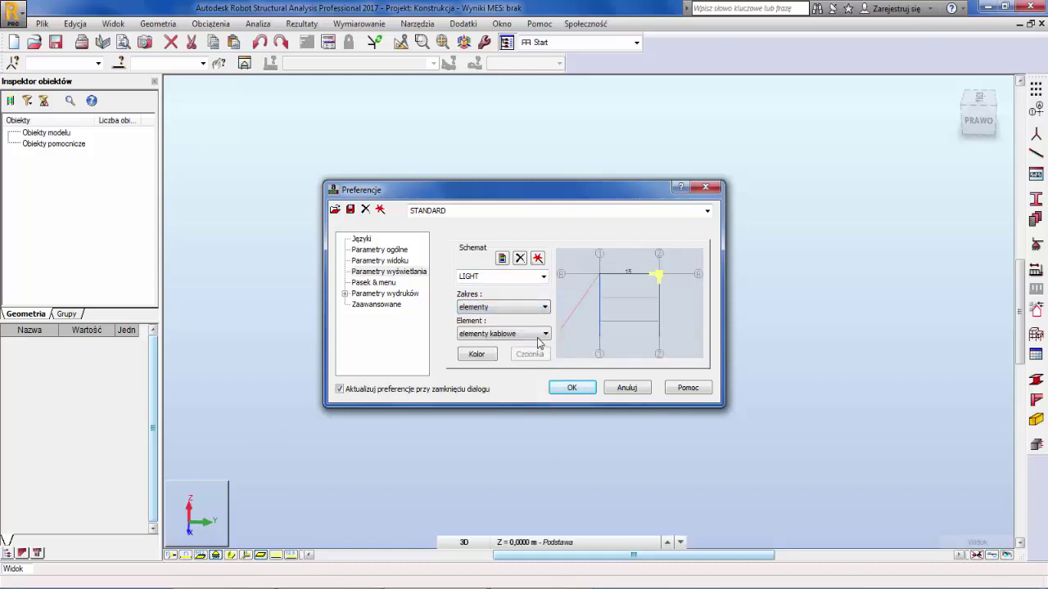
pyautogui.click(528, 312)
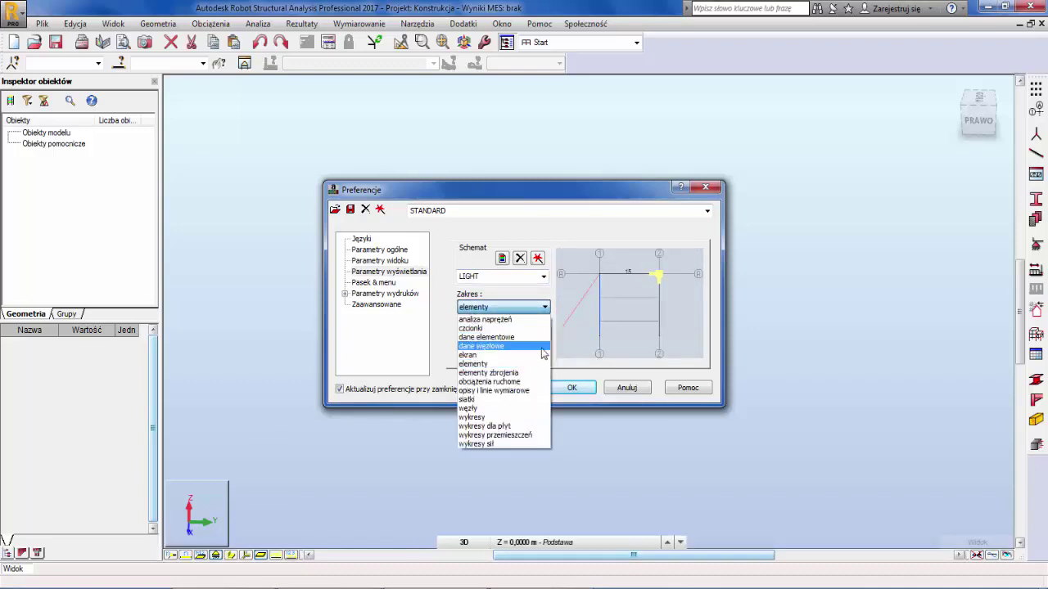
pyautogui.click(543, 354)
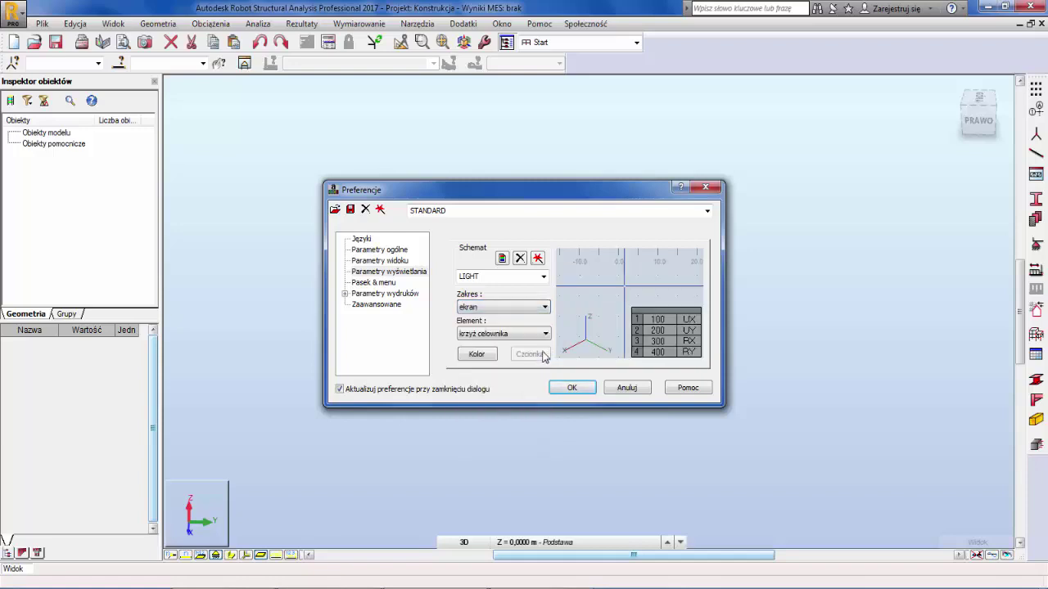
pyautogui.click(476, 354)
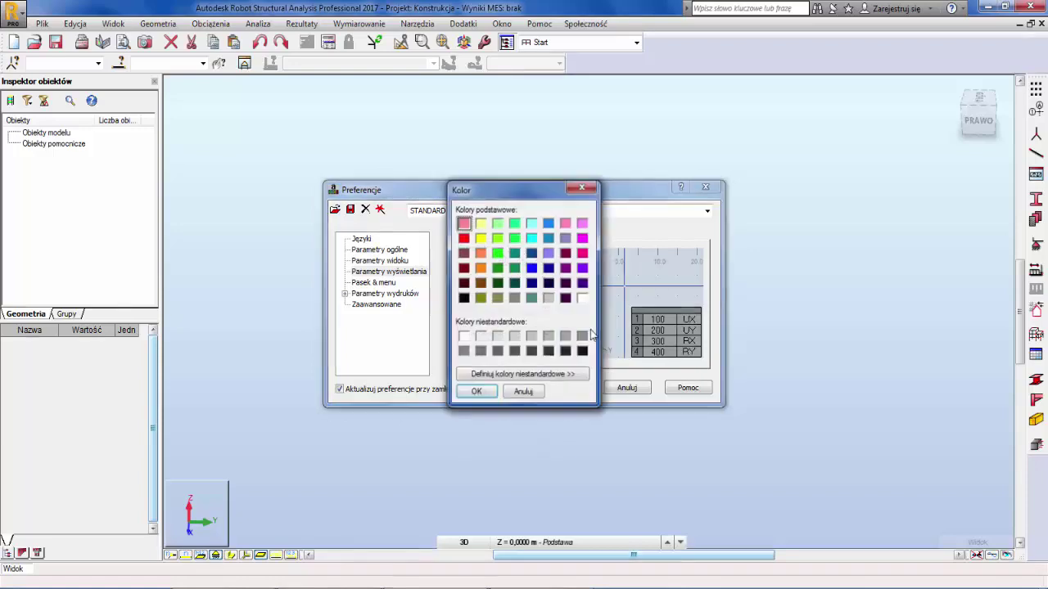
pyautogui.click(539, 392)
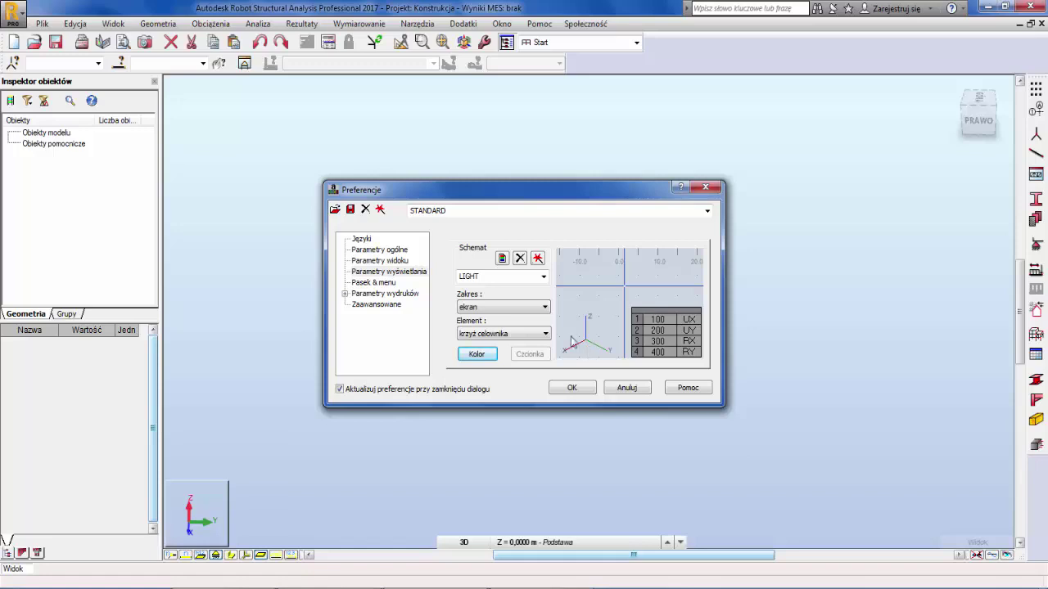
# Review the toolbar and menu preferences with the available menu layouts, and cancel the preferences dialog.
pyautogui.click(395, 283)
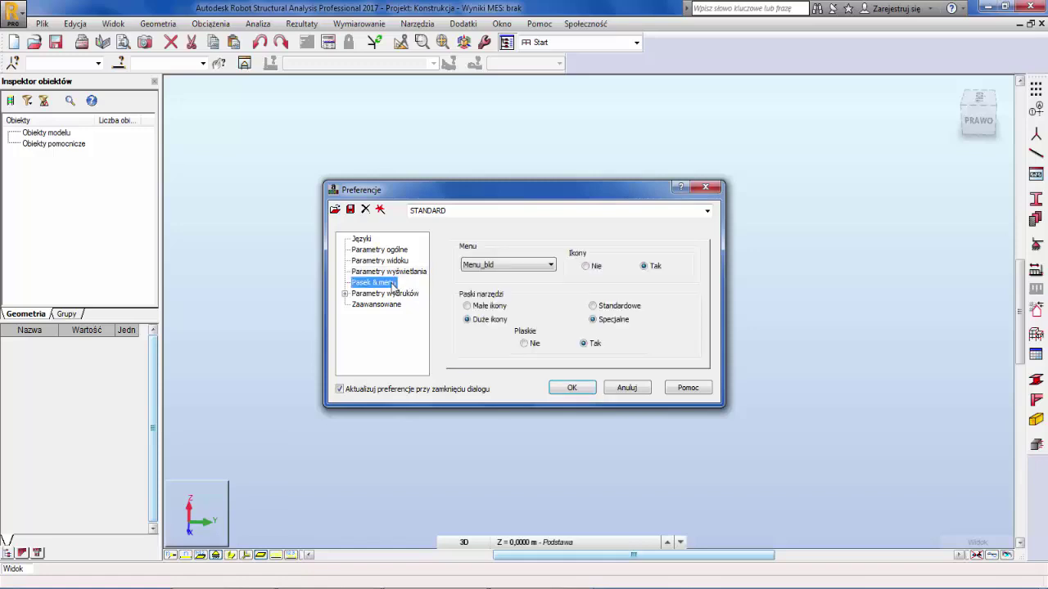
pyautogui.click(530, 268)
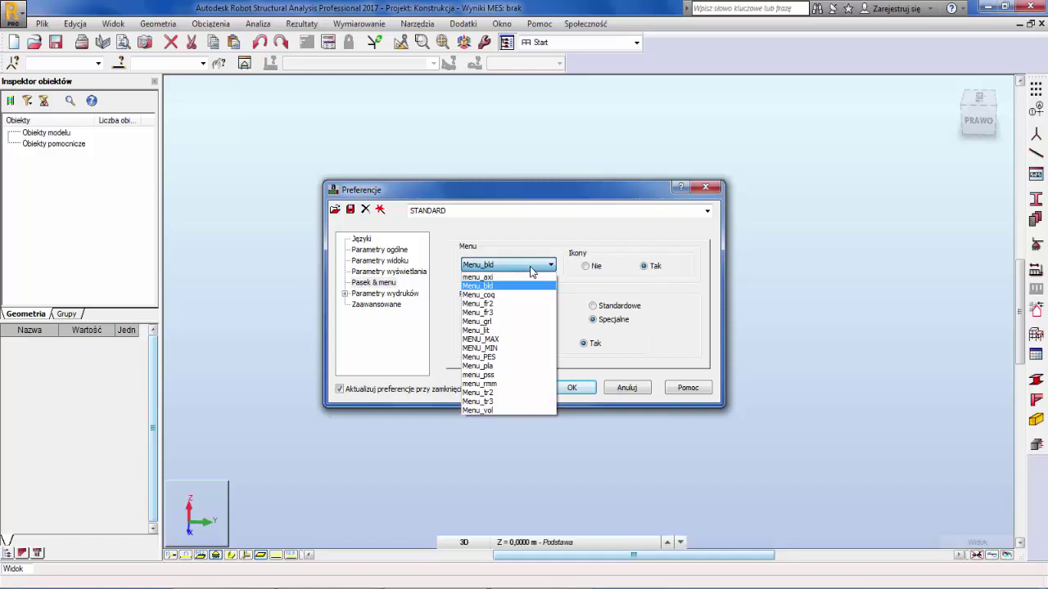
pyautogui.click(531, 269)
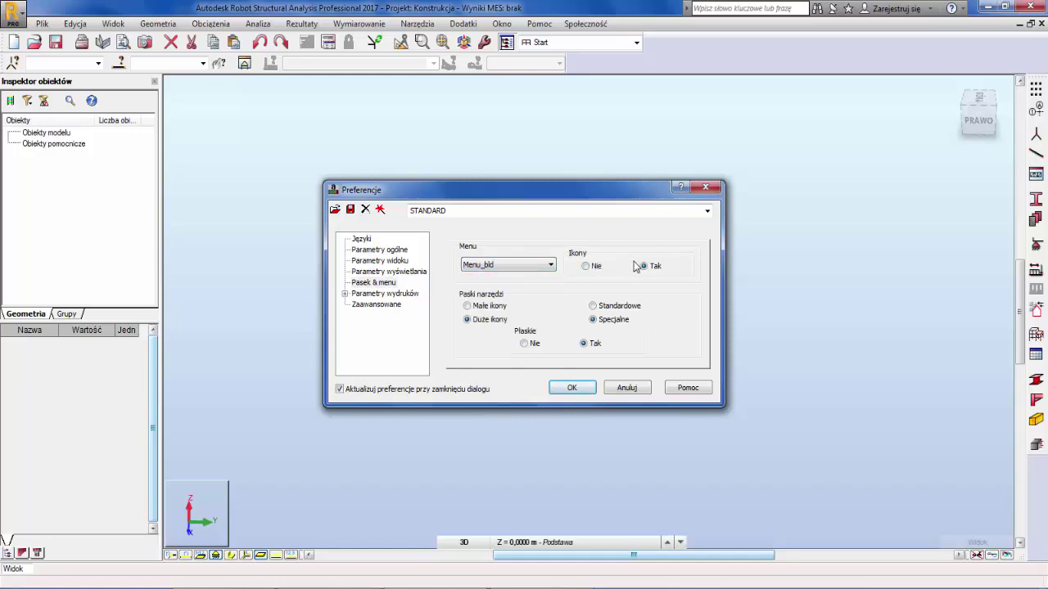
pyautogui.click(633, 391)
# View the Geometry commands with their icons, reopen the preferences at the toolbar and menu settings, and accept the dialog.
pyautogui.click(168, 24)
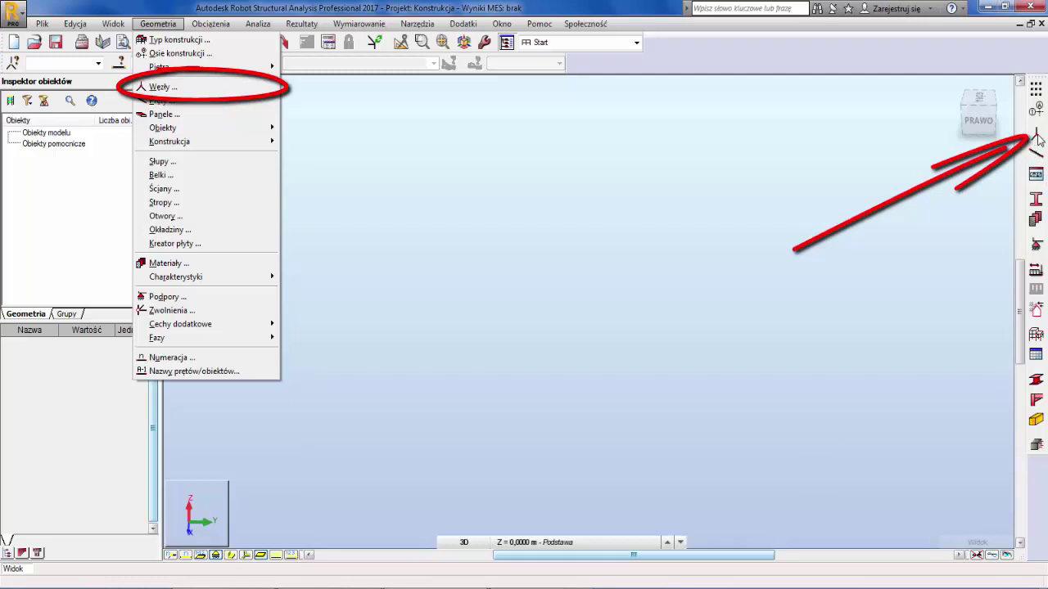
pyautogui.click(420, 24)
pyautogui.click(420, 25)
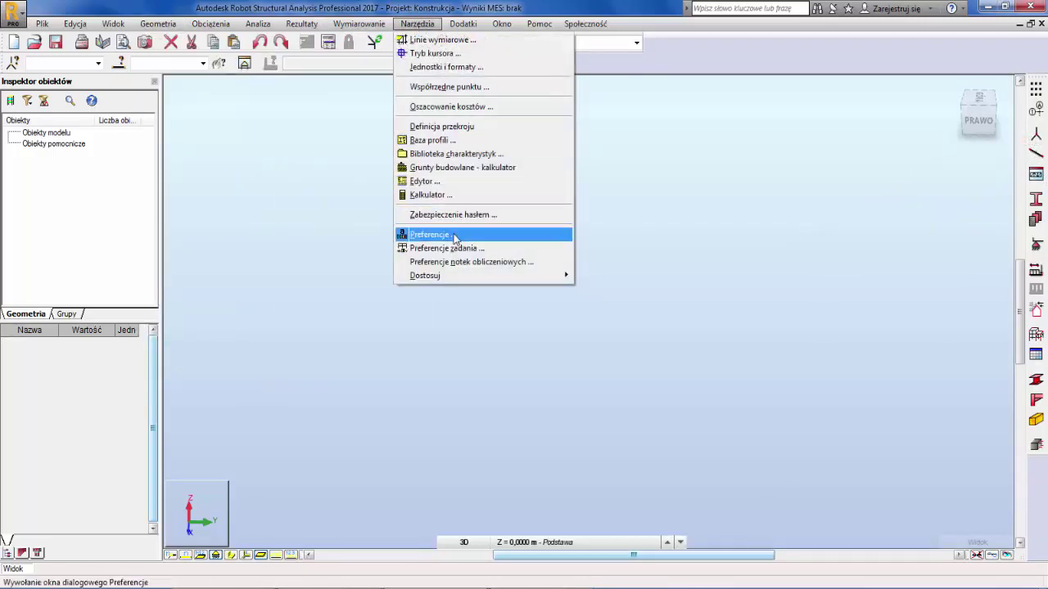
pyautogui.click(455, 234)
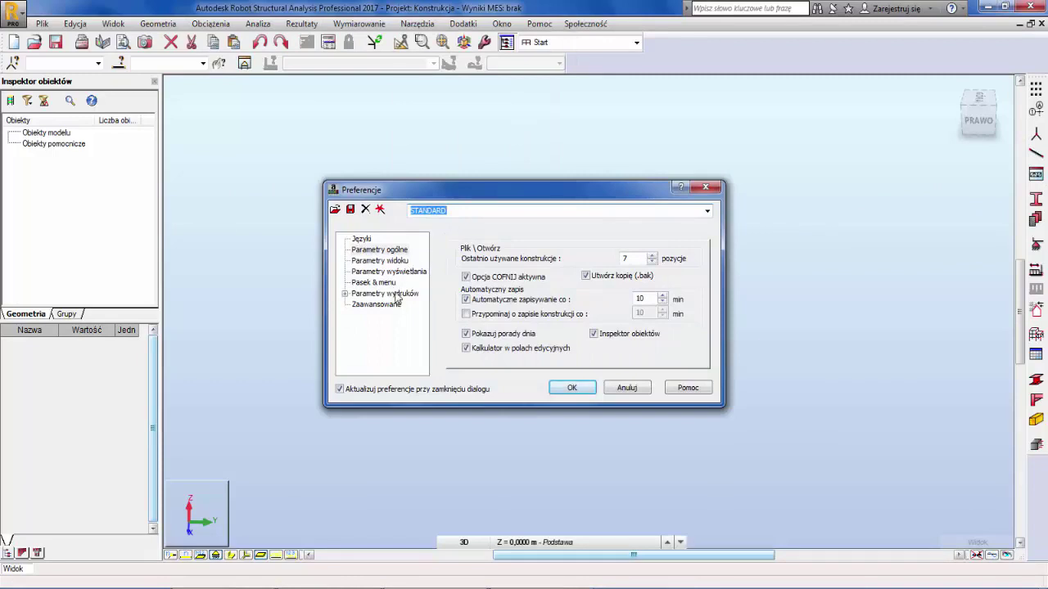
pyautogui.click(396, 283)
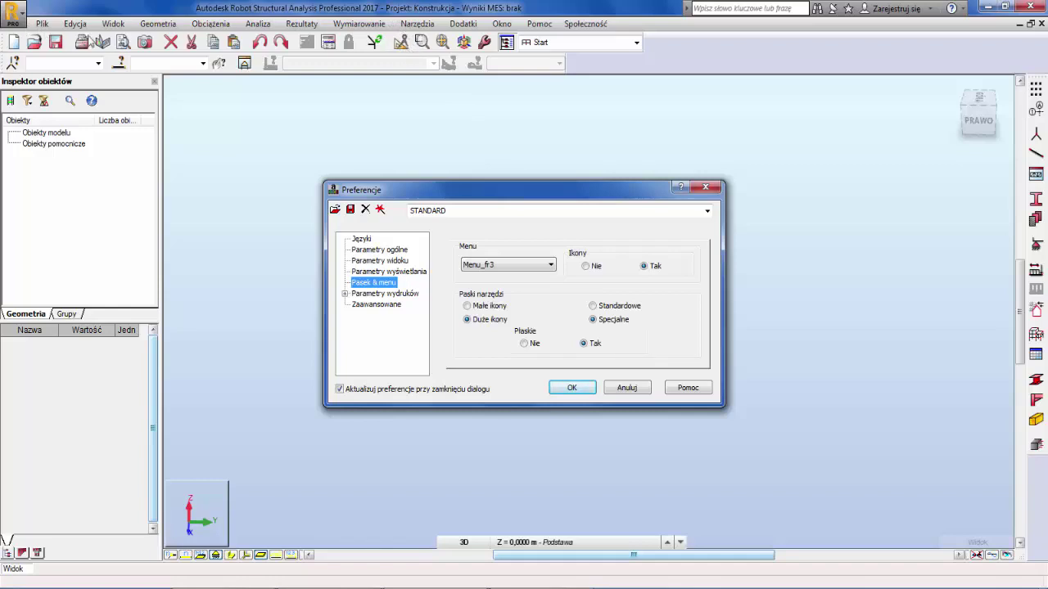
pyautogui.click(571, 388)
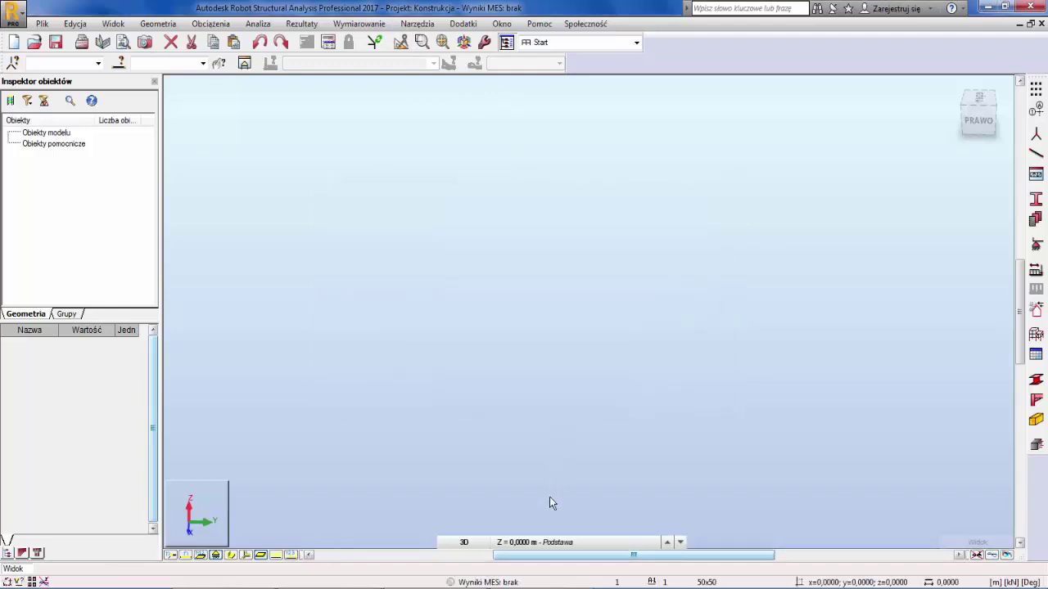
# Open the job preferences and set the base steel material to Steel in the Eurocode material set.
pyautogui.click(418, 24)
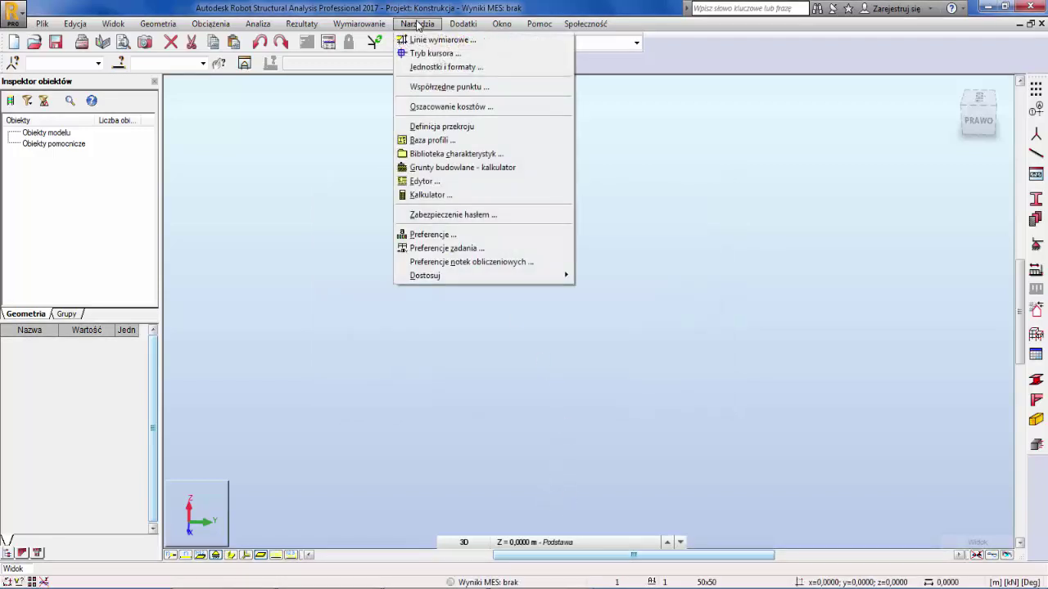
pyautogui.click(492, 248)
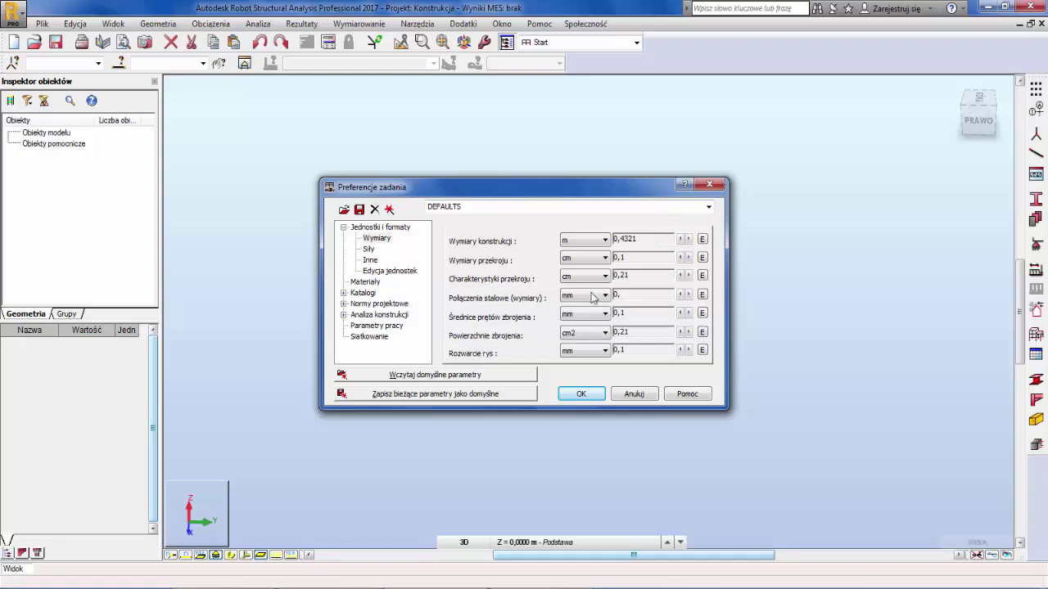
pyautogui.click(376, 282)
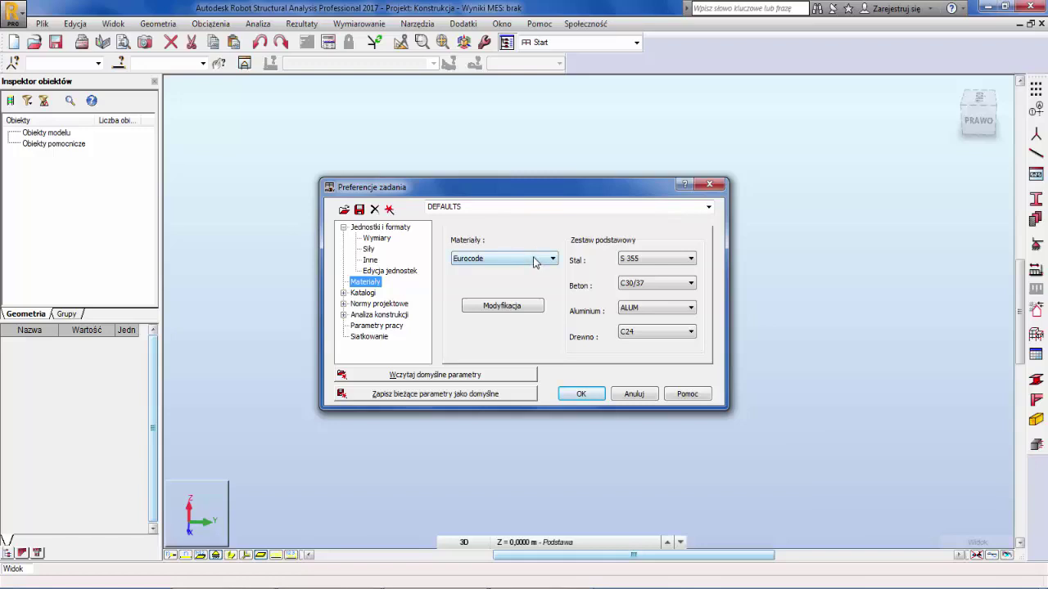
pyautogui.click(648, 310)
pyautogui.click(648, 309)
pyautogui.click(648, 260)
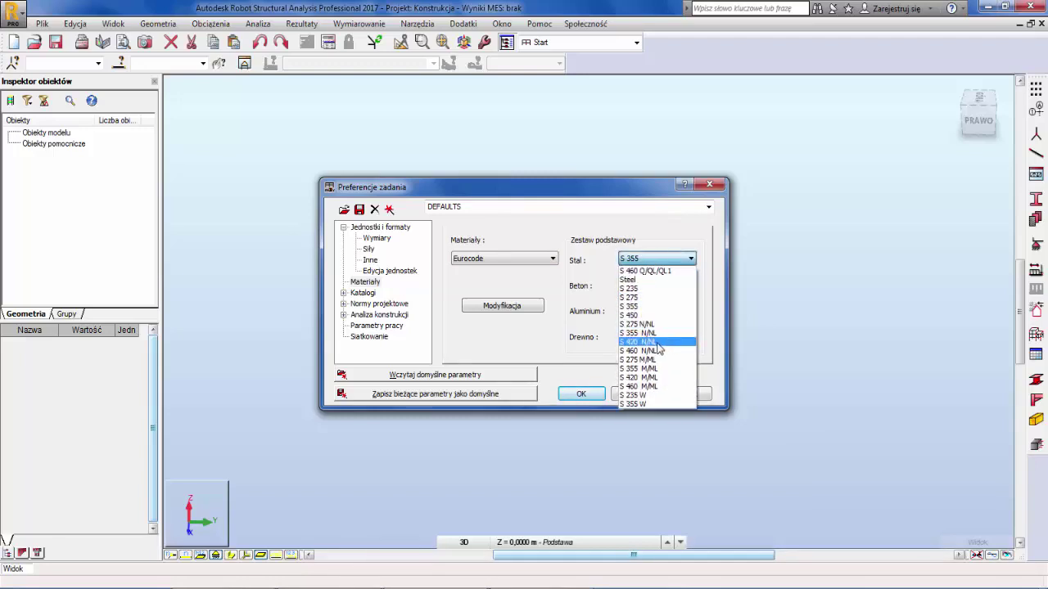
pyautogui.click(631, 279)
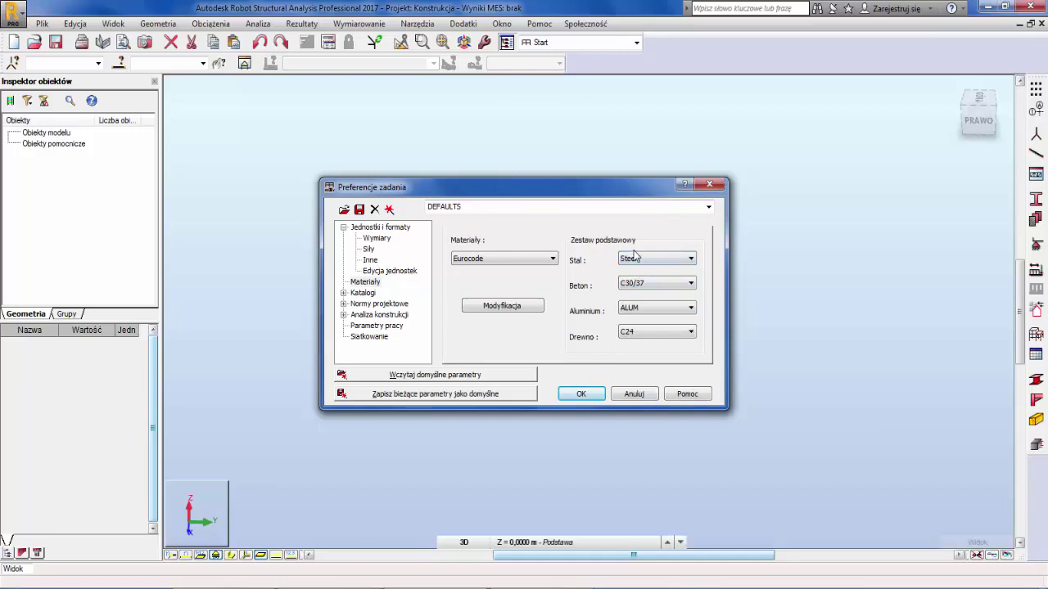
# Inspect the properties of the material named Steel in the material definition, including its Young's modulus, and cancel the dialog.
pyautogui.click(532, 309)
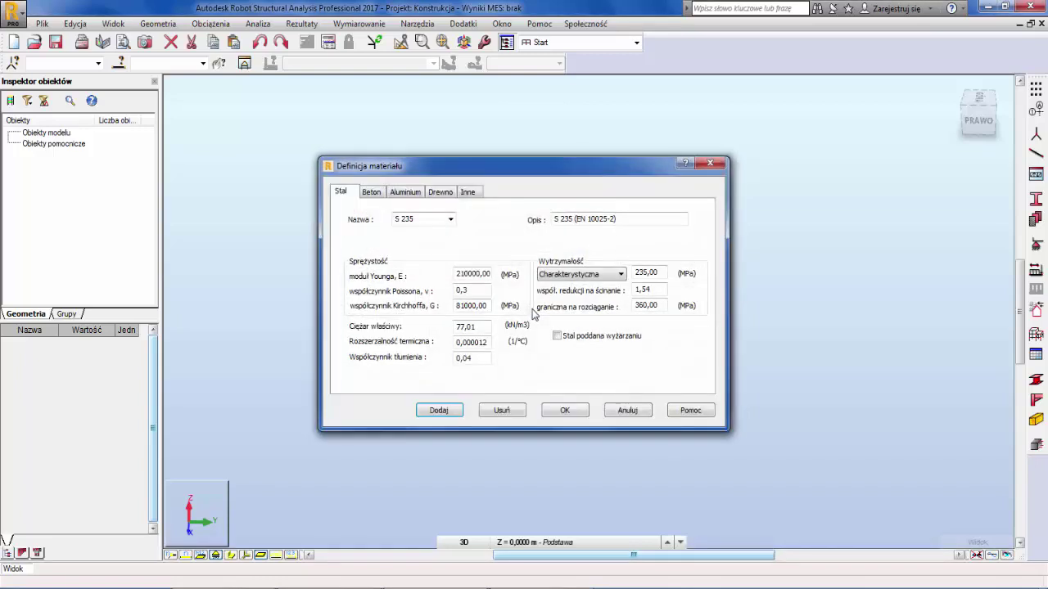
pyautogui.click(450, 219)
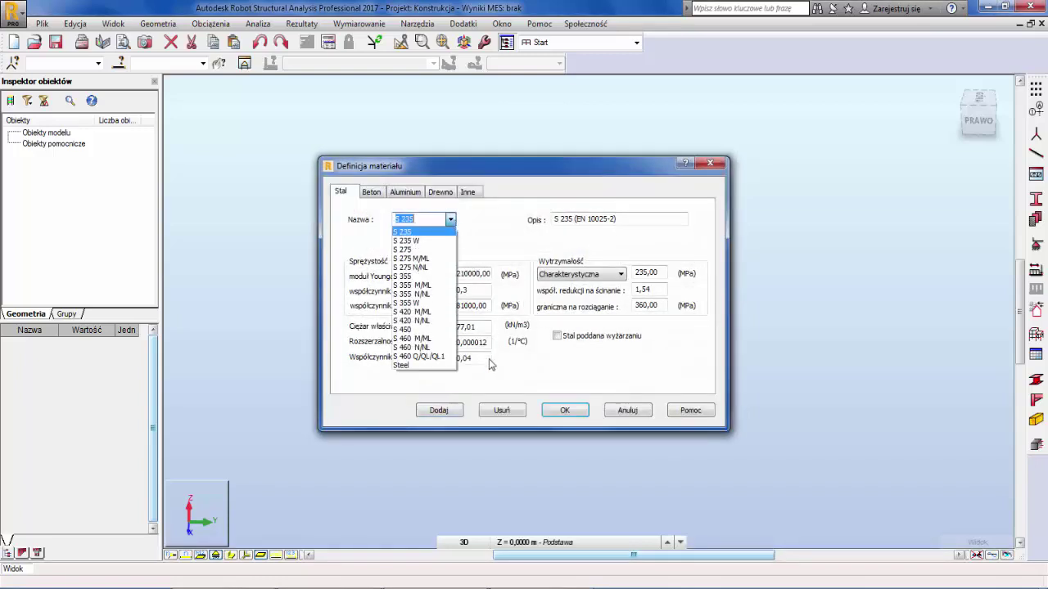
pyautogui.click(430, 365)
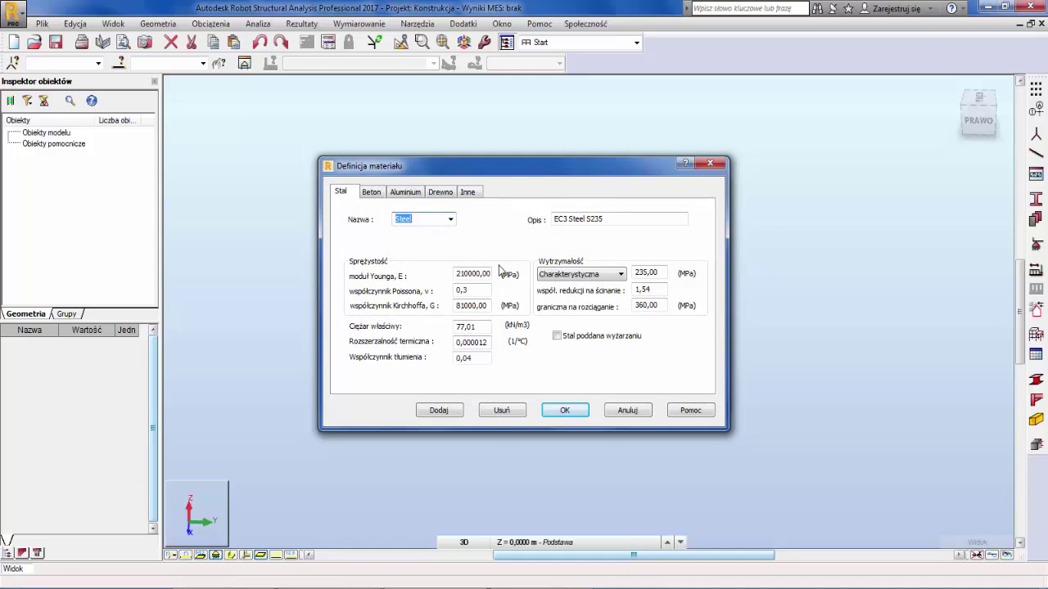
pyautogui.doubleClick(485, 274)
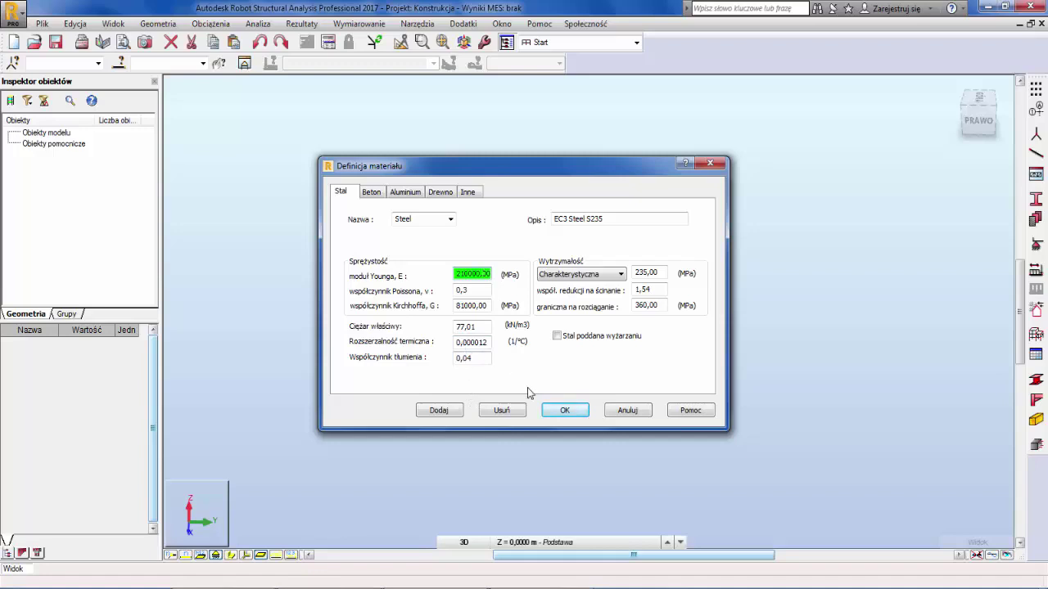
pyautogui.click(627, 412)
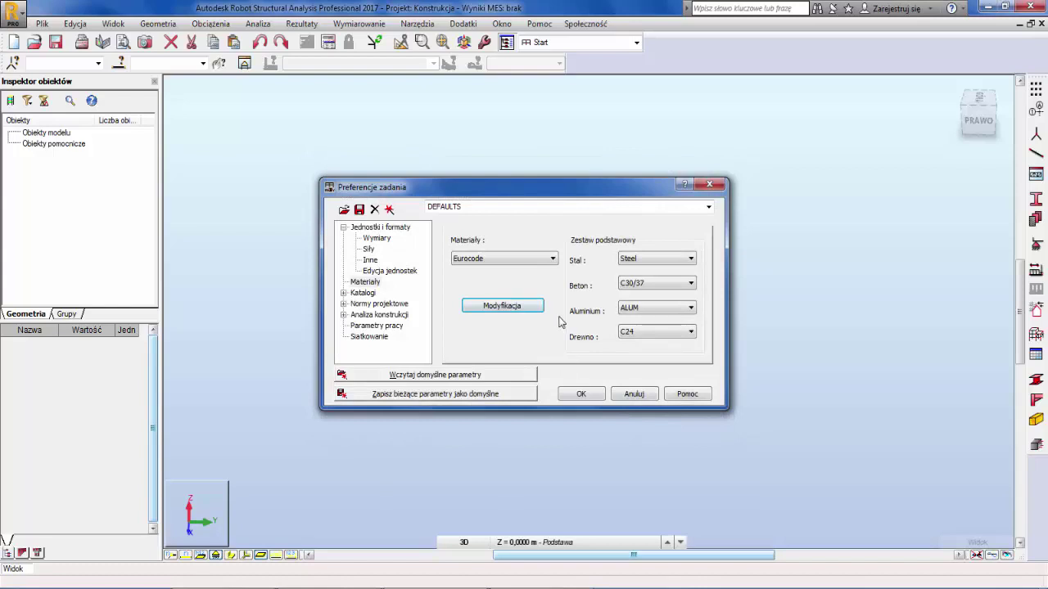
# Set the base steel material to S 355 in the job preferences.
pyautogui.click(638, 260)
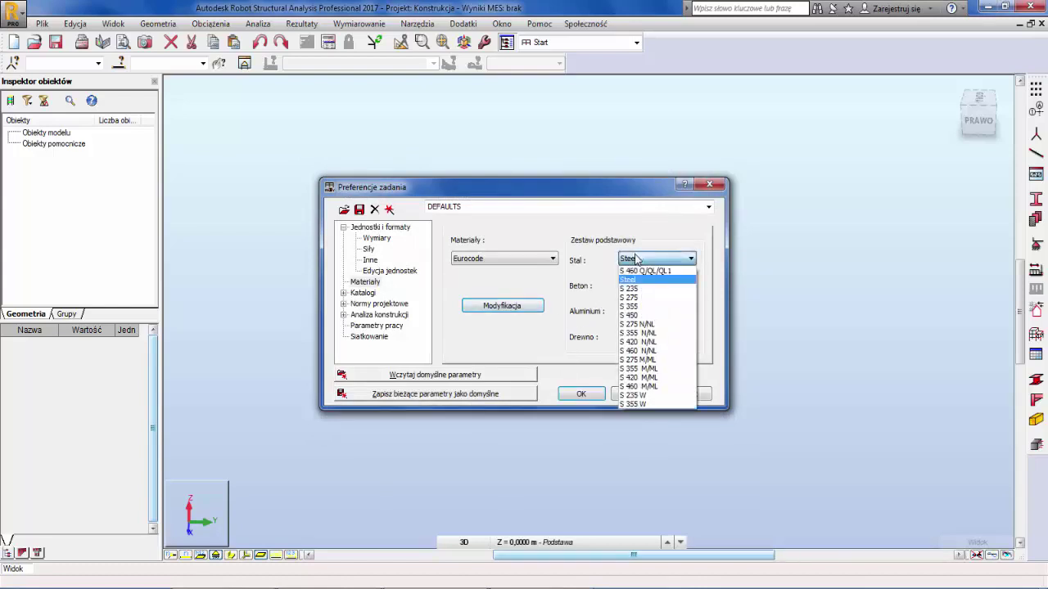
pyautogui.click(655, 307)
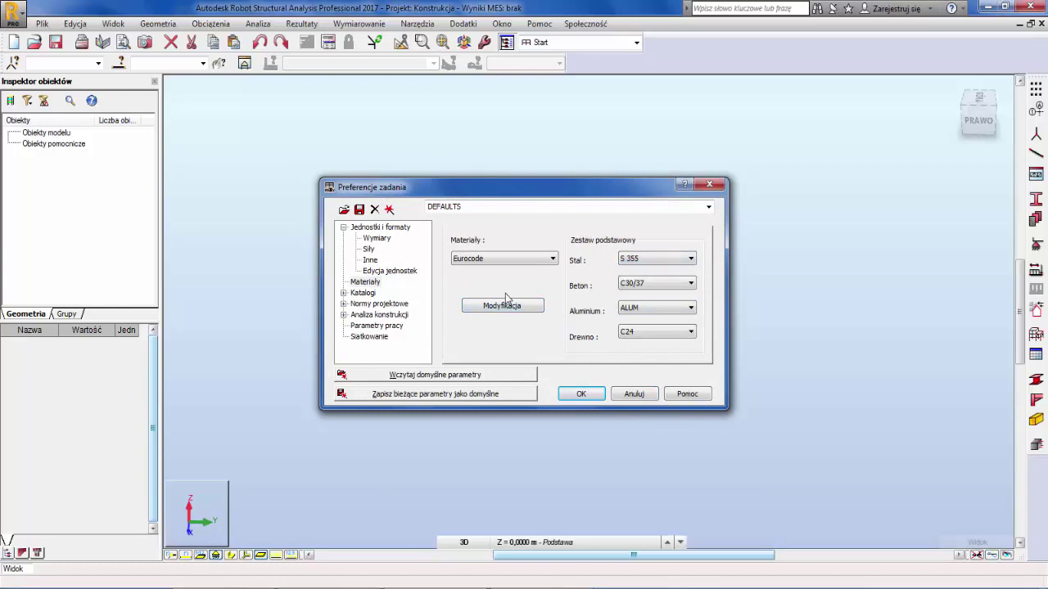
# Review the design codes in the job preferences, checking the available timber, reinforced concrete and geotechnical standards.
pyautogui.click(344, 304)
pyautogui.click(368, 305)
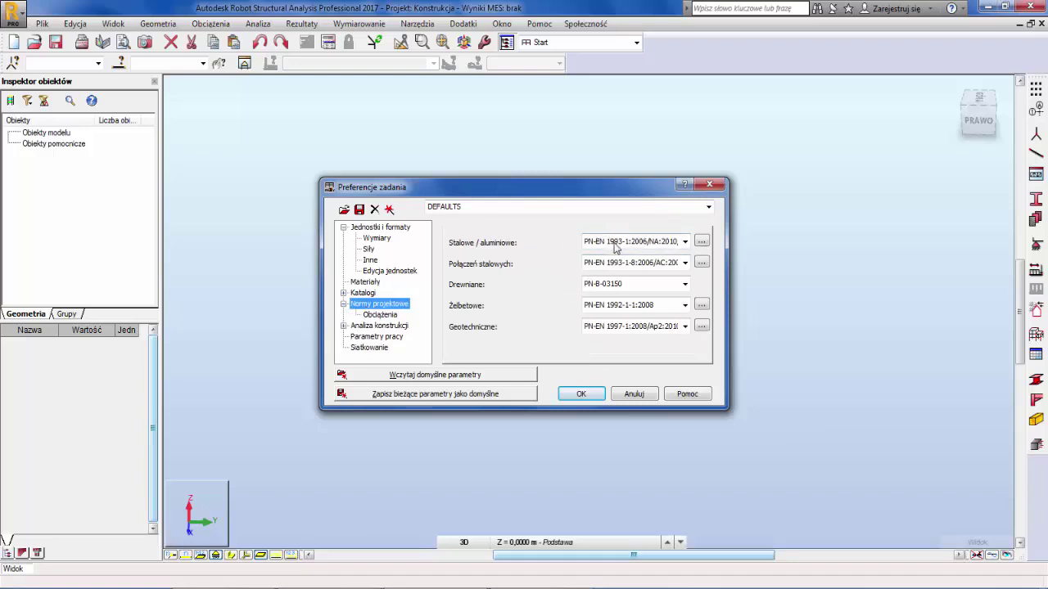
pyautogui.click(625, 284)
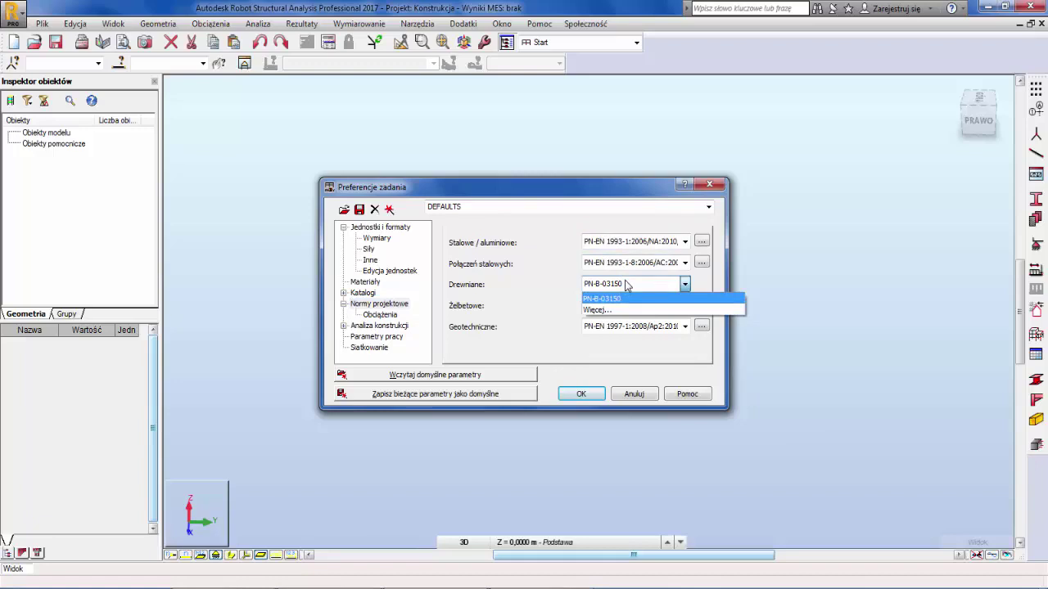
pyautogui.click(626, 288)
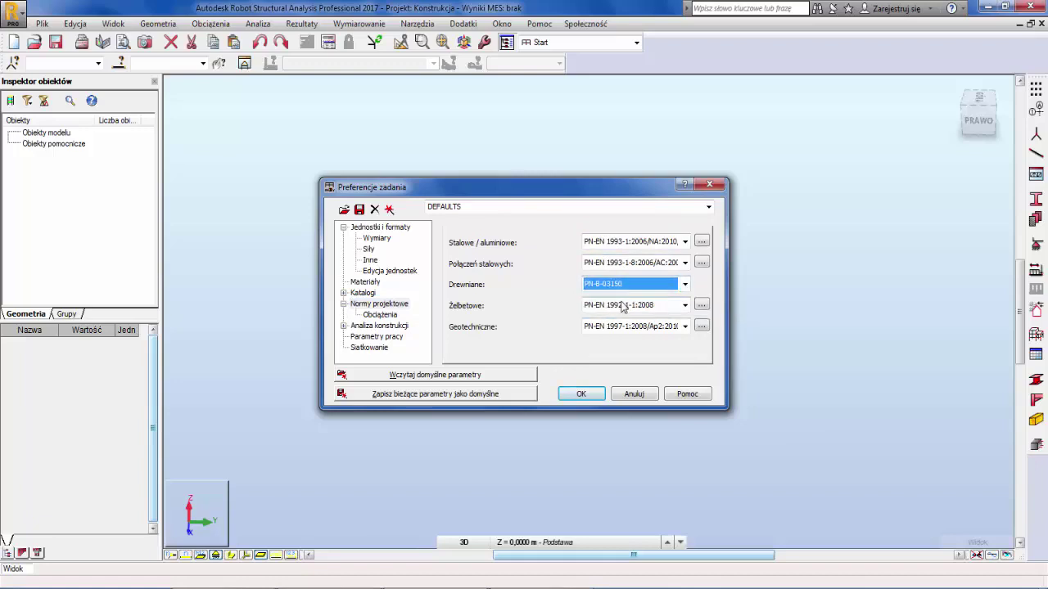
pyautogui.click(622, 306)
pyautogui.click(626, 305)
pyautogui.click(623, 327)
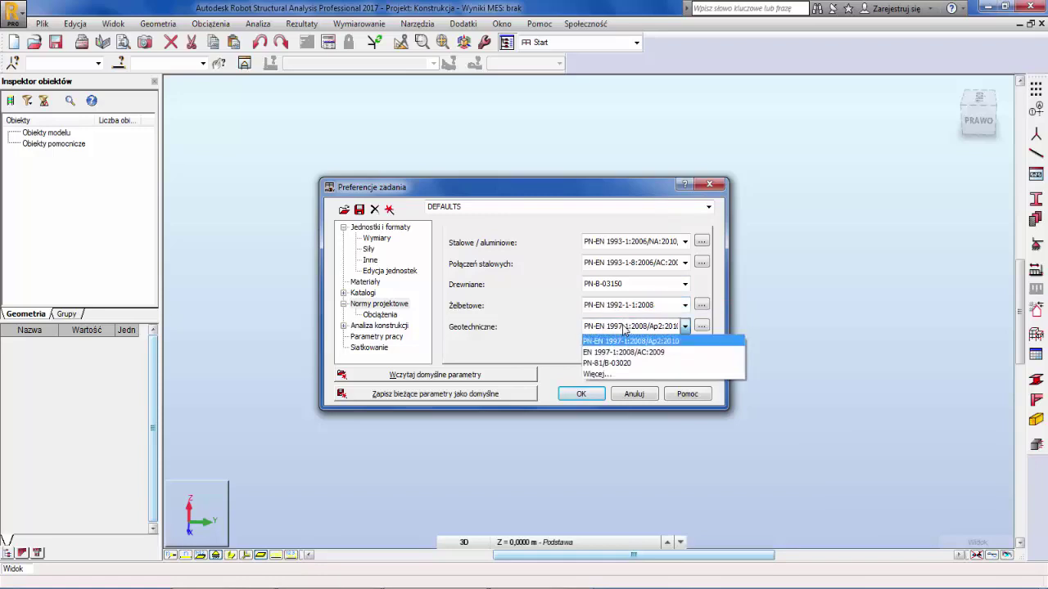
pyautogui.click(624, 329)
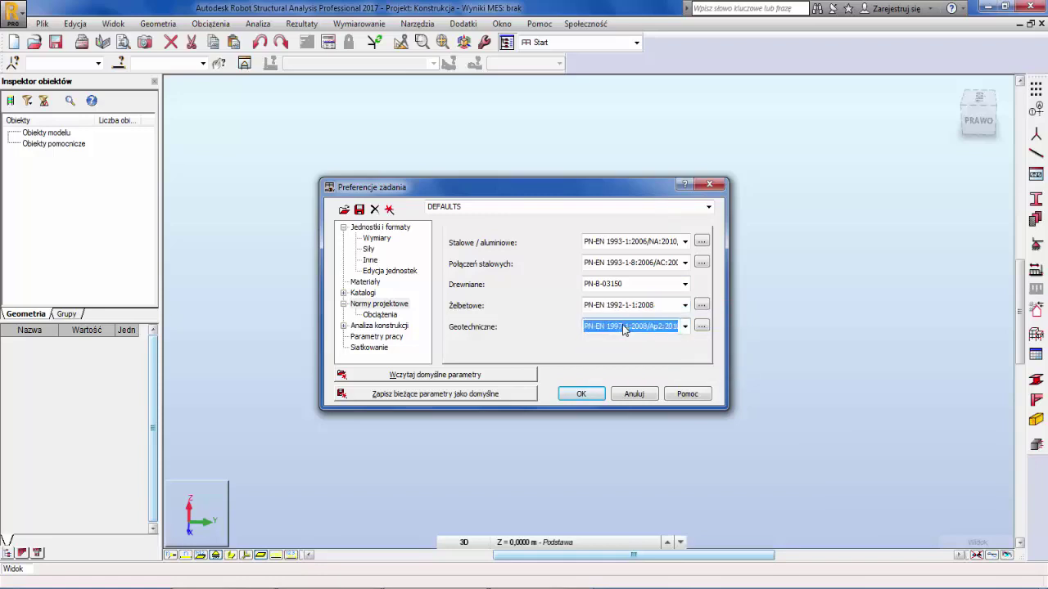
# Review the load codes and the available standards for code combinations, and return to the main design codes page.
pyautogui.click(392, 317)
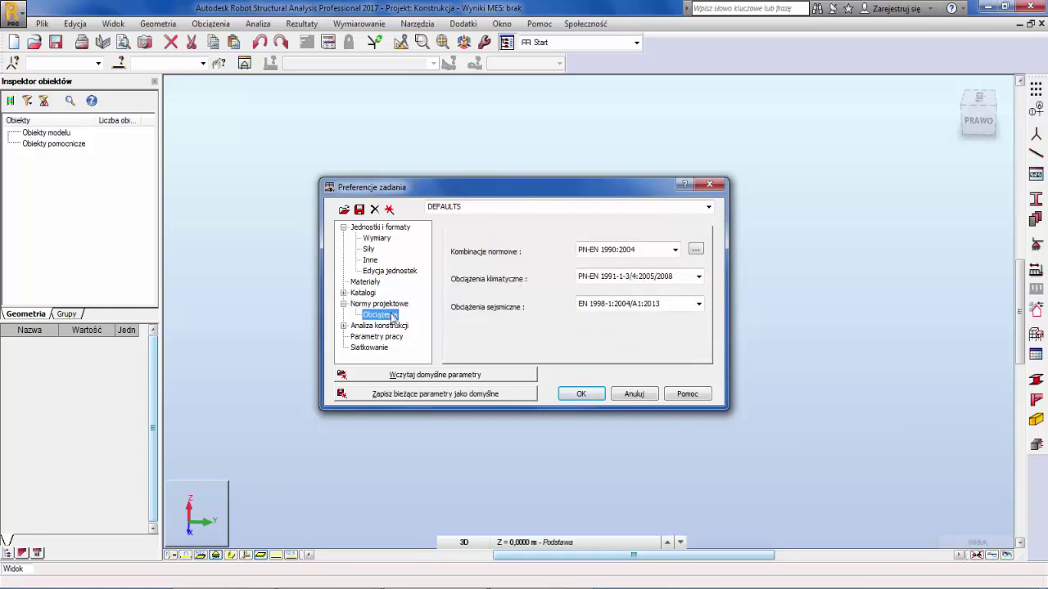
pyautogui.click(633, 252)
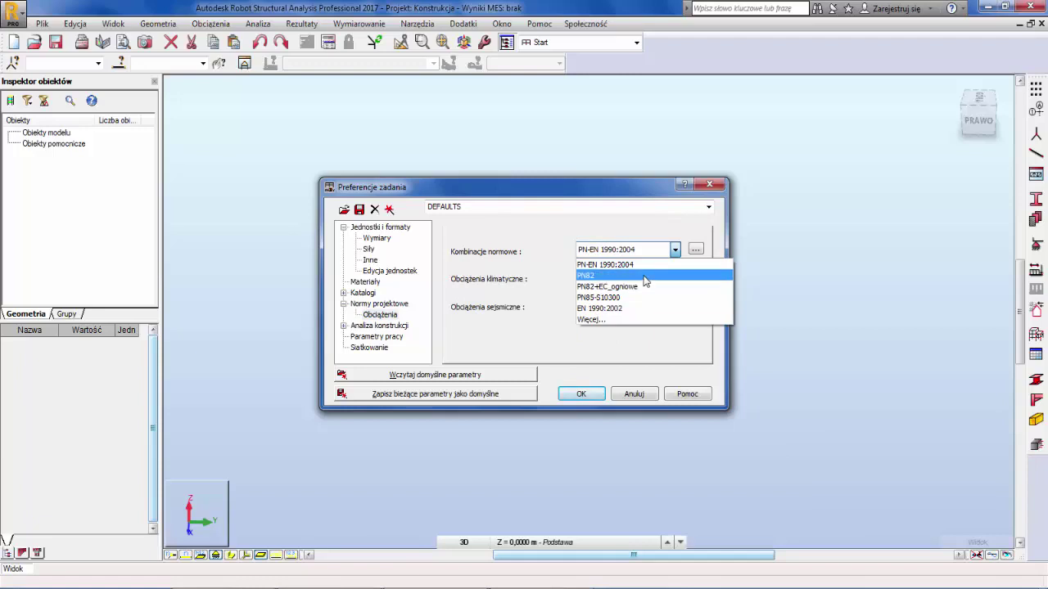
pyautogui.click(644, 253)
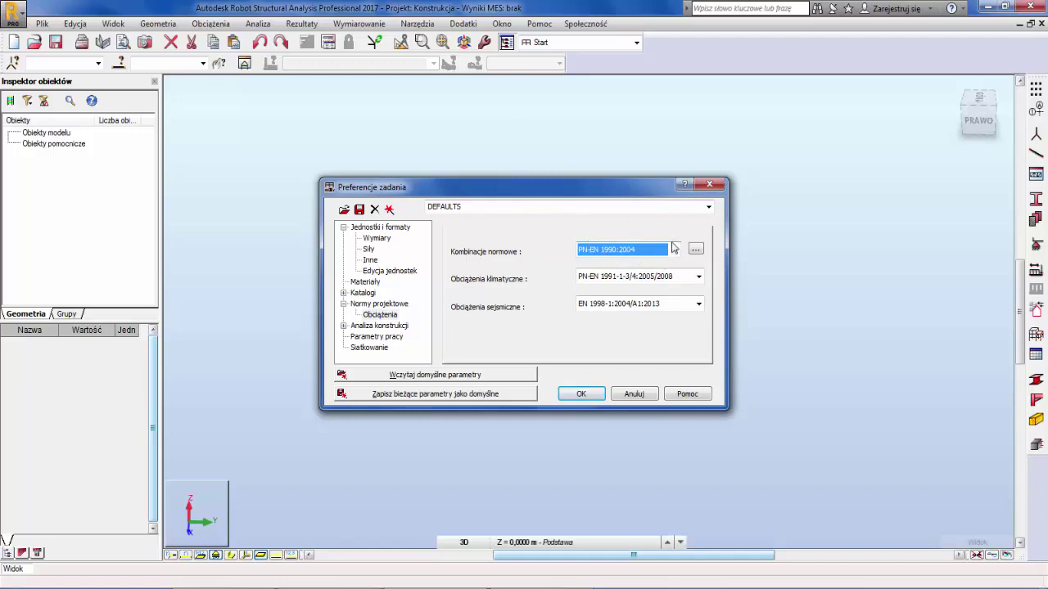
pyautogui.click(379, 303)
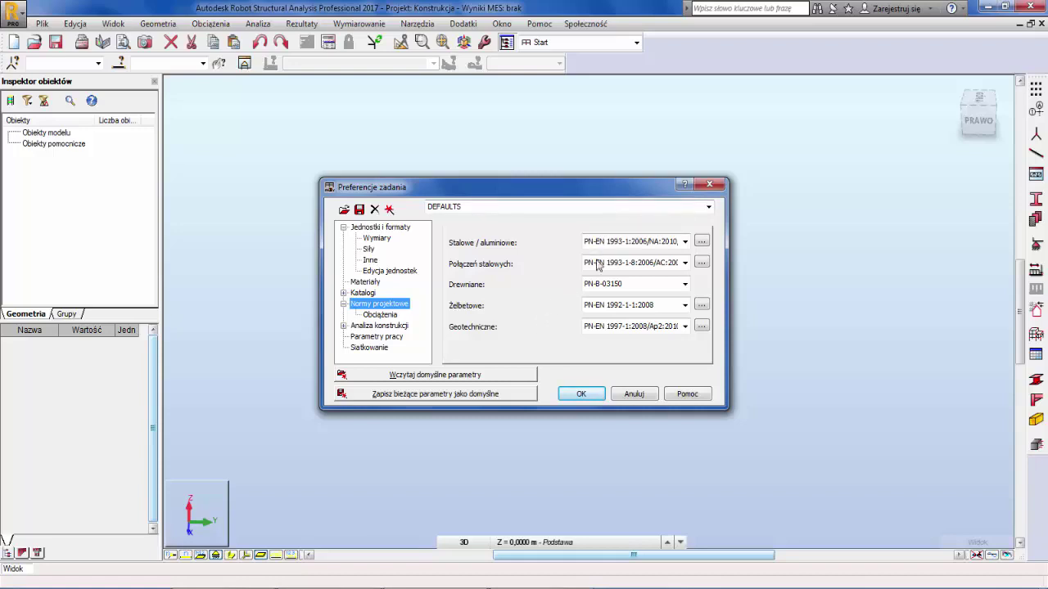
# Save the current job parameters as the default preferences and accept the job preferences.
pyautogui.click(497, 394)
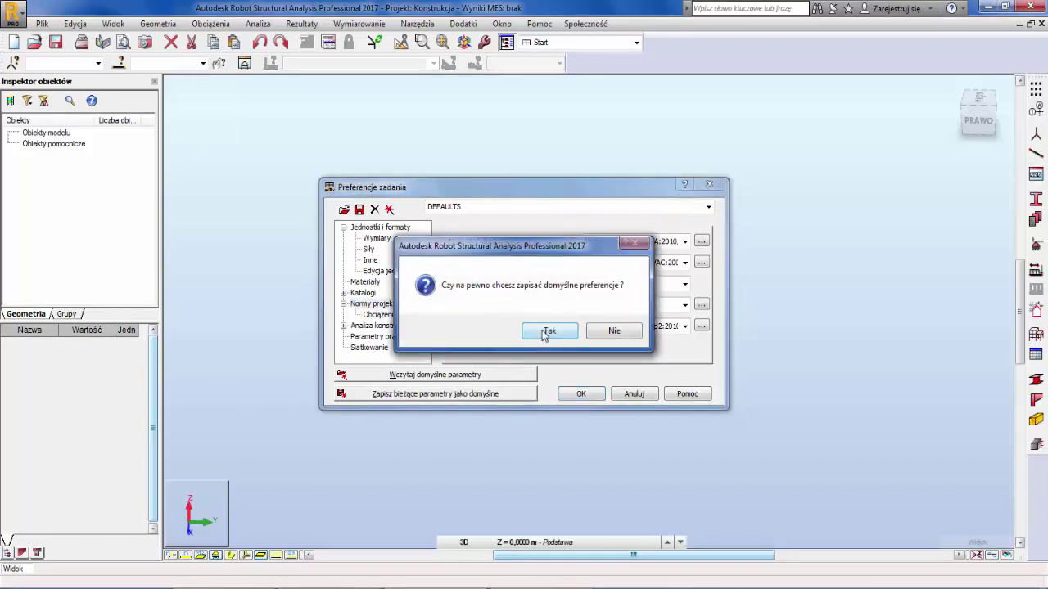
pyautogui.click(545, 333)
pyautogui.click(580, 393)
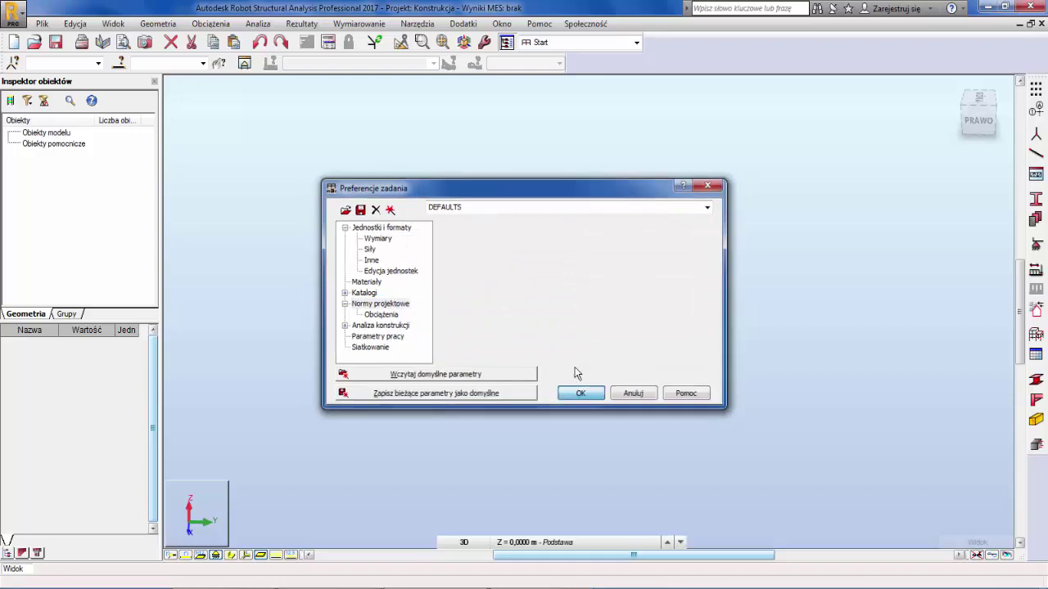